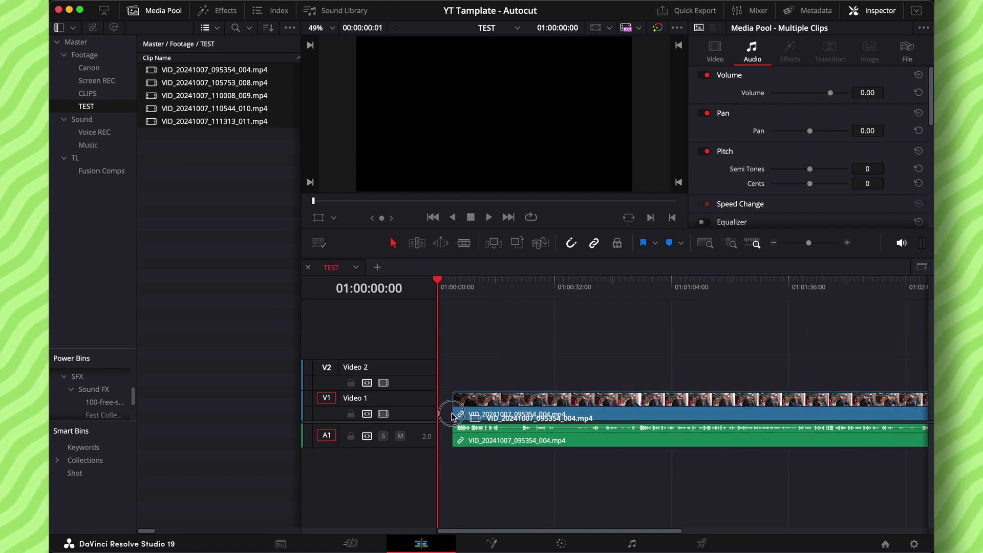
Fit the TEST timeline in view and park the playhead at the end of the clips
{"action": "key", "text": "super+minus"}
{"action": "key", "text": "super+minus"}
{"action": "key", "text": "super+minus"}
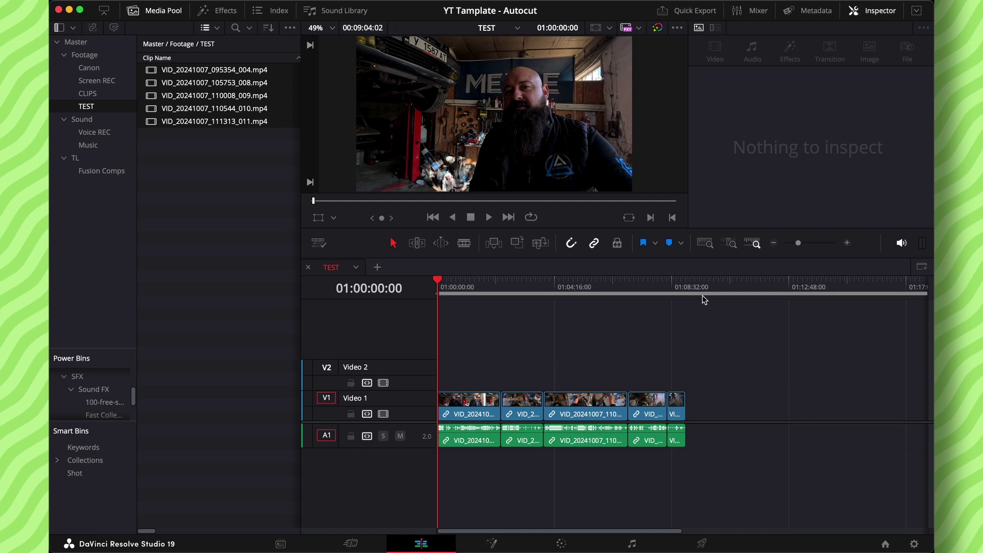
{"action": "left_click", "coordinate": [689, 284]}
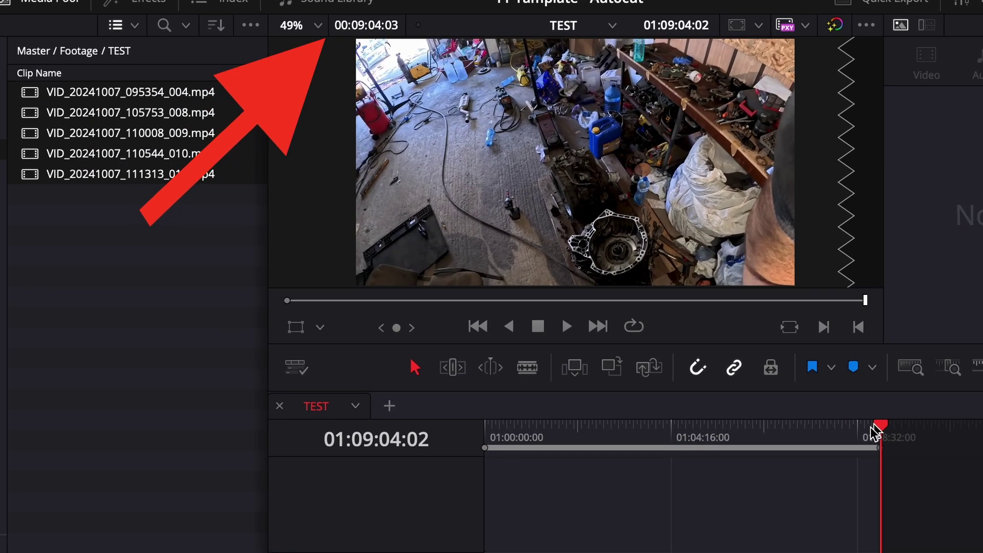
{"action": "left_click", "coordinate": [800, 0]}
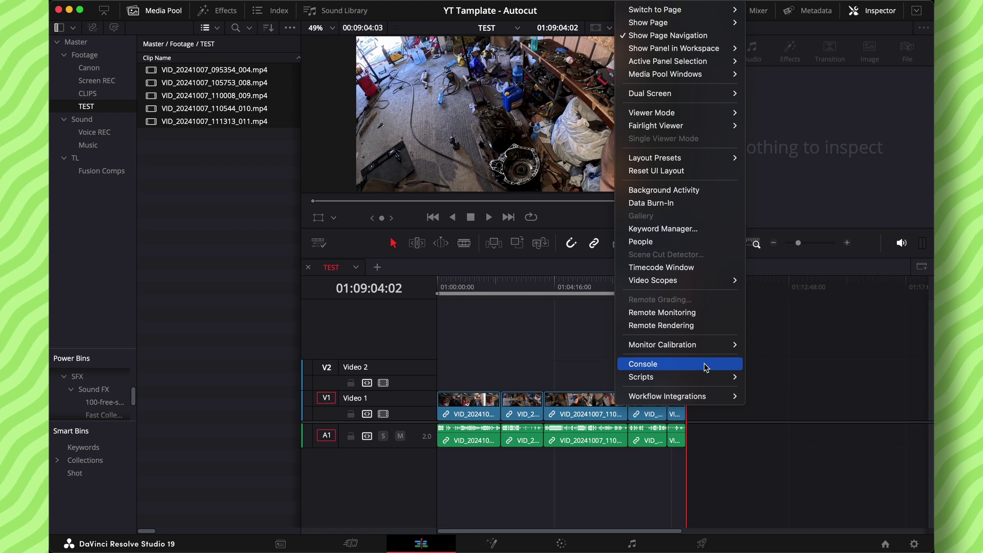
Launch AutoCut Silences and confirm the timeline in/out range to be cut
{"action": "mouse_move", "coordinate": [707, 377]}
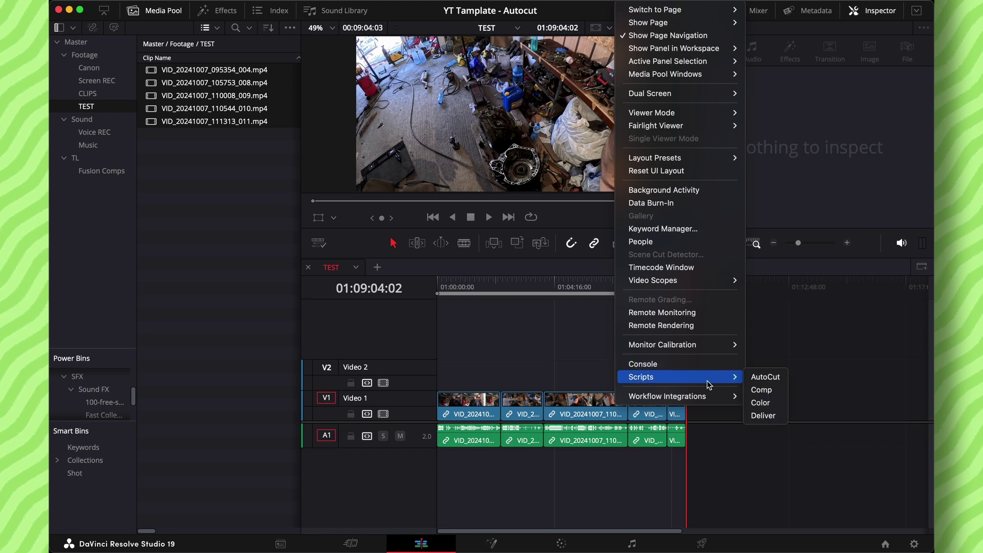
{"action": "left_click", "coordinate": [763, 376]}
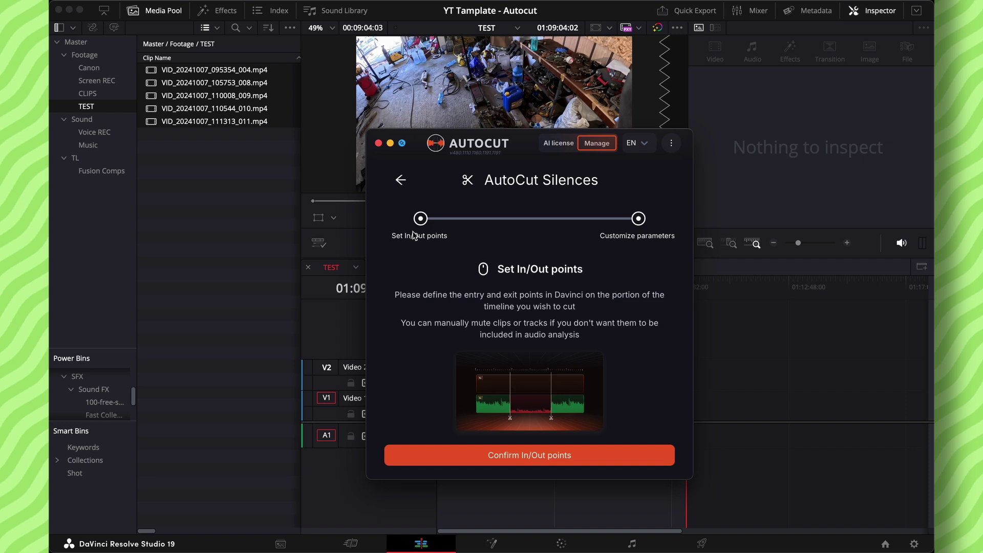
{"action": "left_click", "coordinate": [571, 458]}
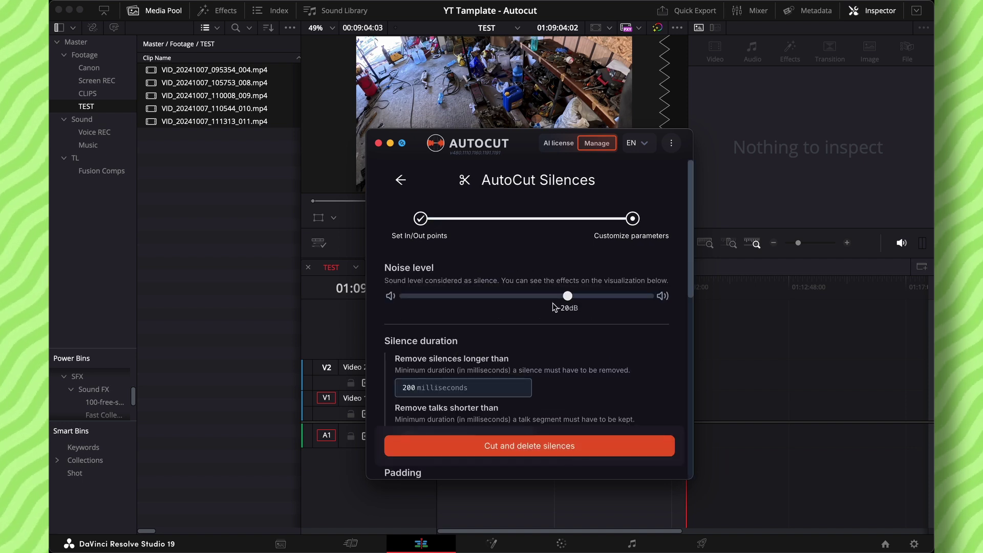
Review the silence settings: -20 dB noise level, 200 ms silences, 200/100 ms padding
{"action": "scroll", "coordinate": [544, 384], "scroll_direction": "down", "scroll_amount": 3}
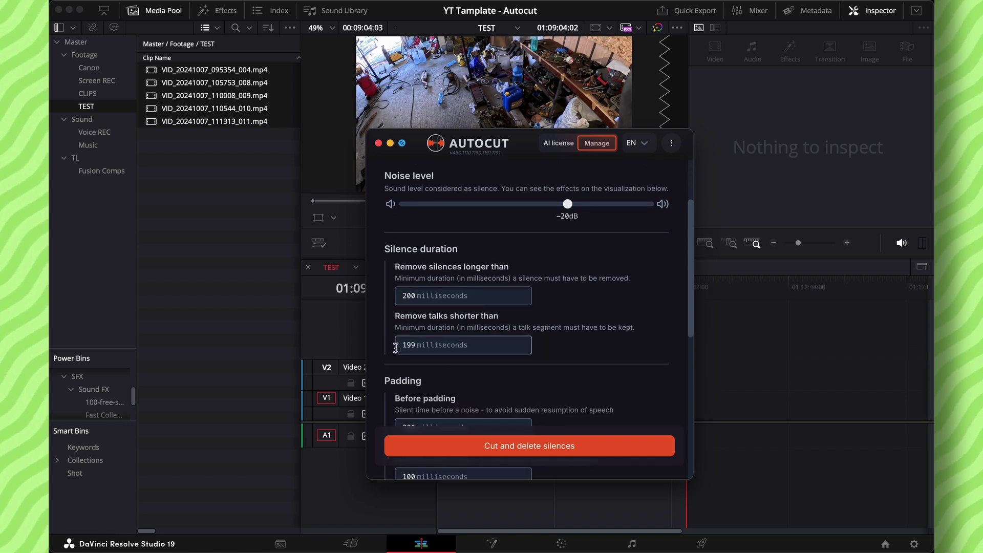
{"action": "scroll", "coordinate": [563, 374], "scroll_direction": "down", "scroll_amount": 4}
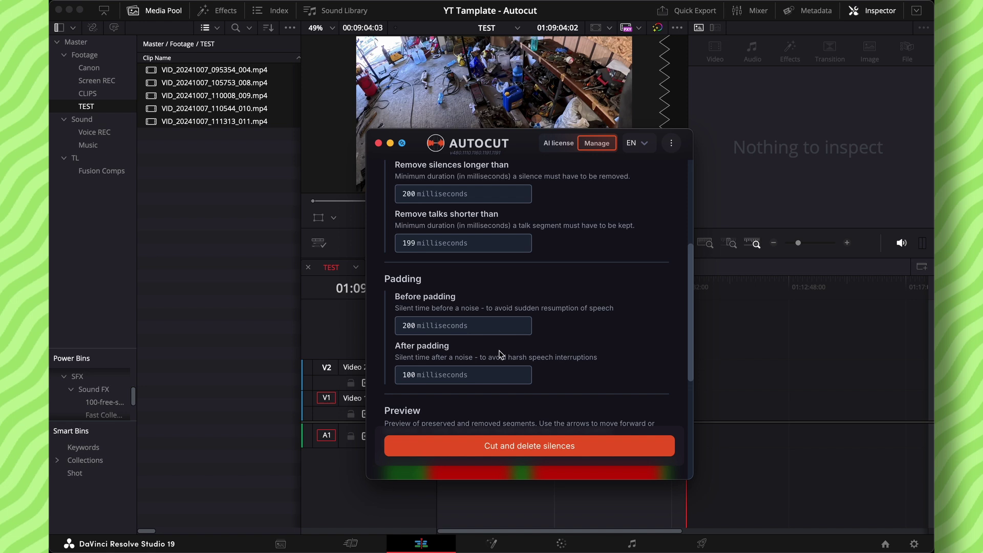
{"action": "scroll", "coordinate": [568, 354], "scroll_direction": "down", "scroll_amount": 3}
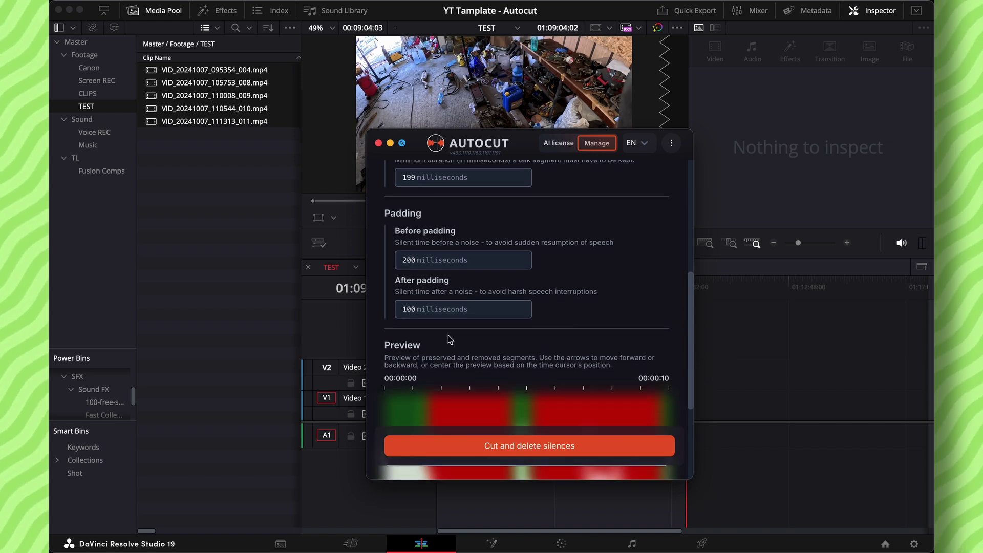
{"action": "scroll", "coordinate": [536, 315], "scroll_direction": "down", "scroll_amount": 3}
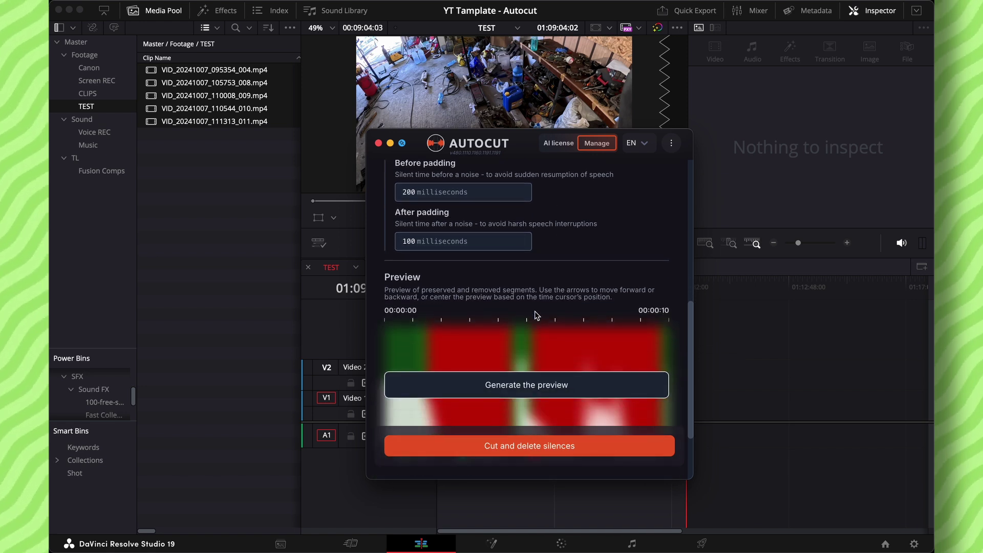
{"action": "scroll", "coordinate": [437, 330], "scroll_direction": "down", "scroll_amount": 3}
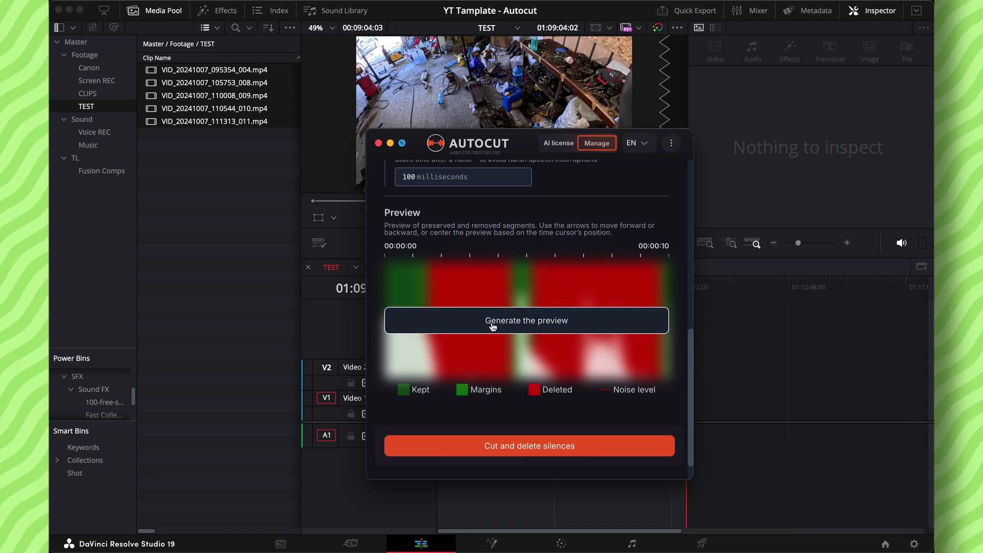
Generate the kept/deleted preview, then cut and delete the silences into a new TEST 2 timeline
{"action": "scroll", "coordinate": [524, 361], "scroll_direction": "down", "scroll_amount": 2}
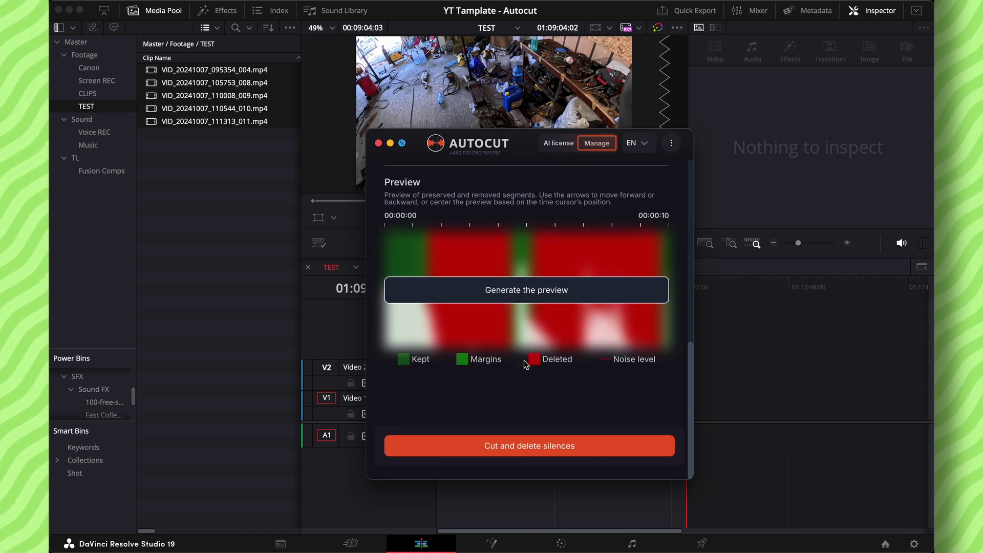
{"action": "left_click", "coordinate": [518, 293]}
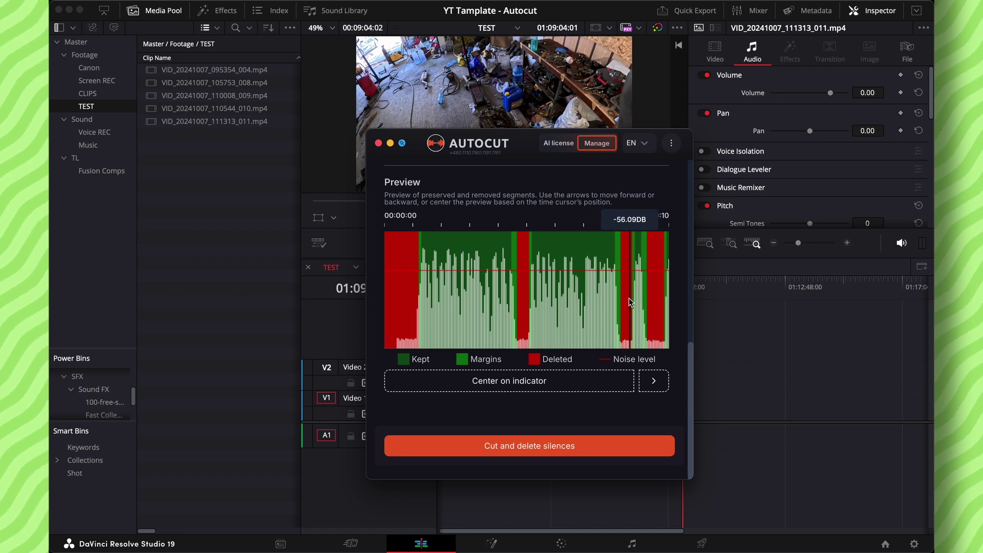
{"action": "left_click", "coordinate": [519, 441]}
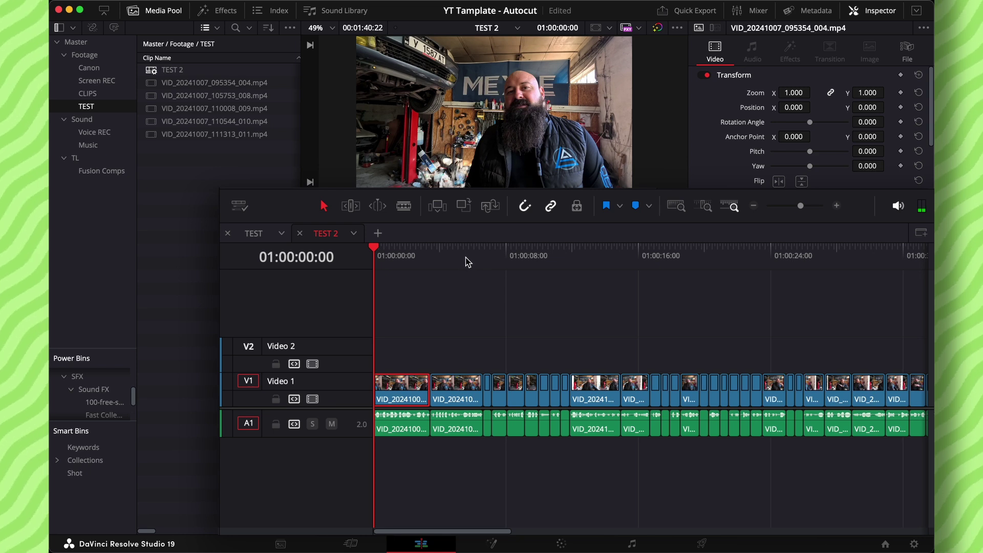
Play back the silence-cut TEST 2 timeline from near its start
{"action": "left_click", "coordinate": [468, 260]}
{"action": "key", "text": "space"}
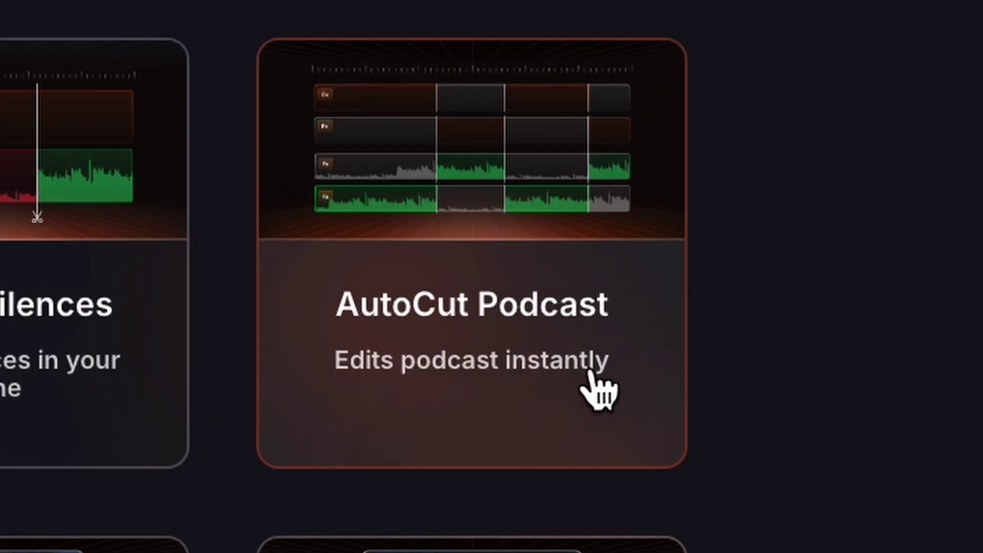
Start AutoCut Podcast on the active timeline, keeping Track A1 for the first speaker
{"action": "left_click", "coordinate": [587, 379]}
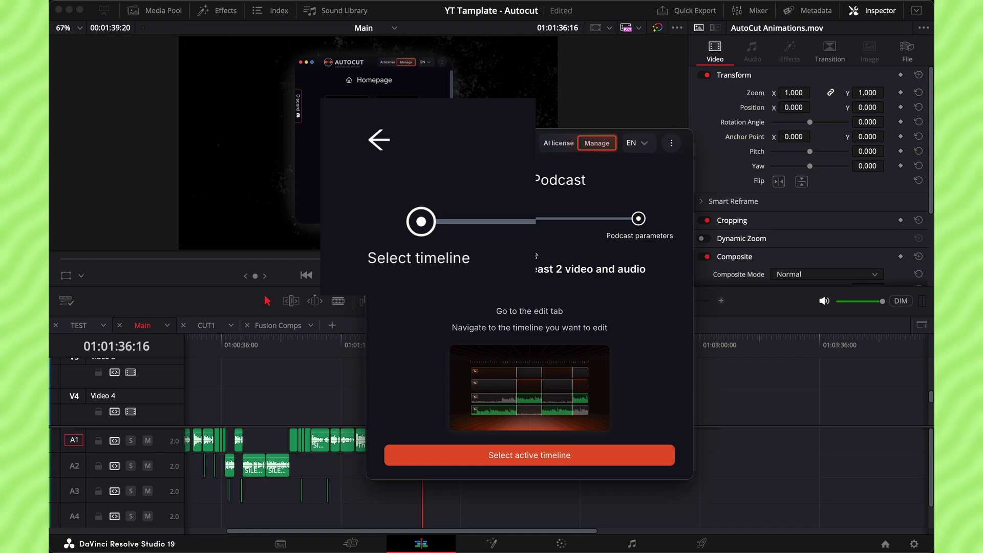
{"action": "left_click", "coordinate": [559, 458]}
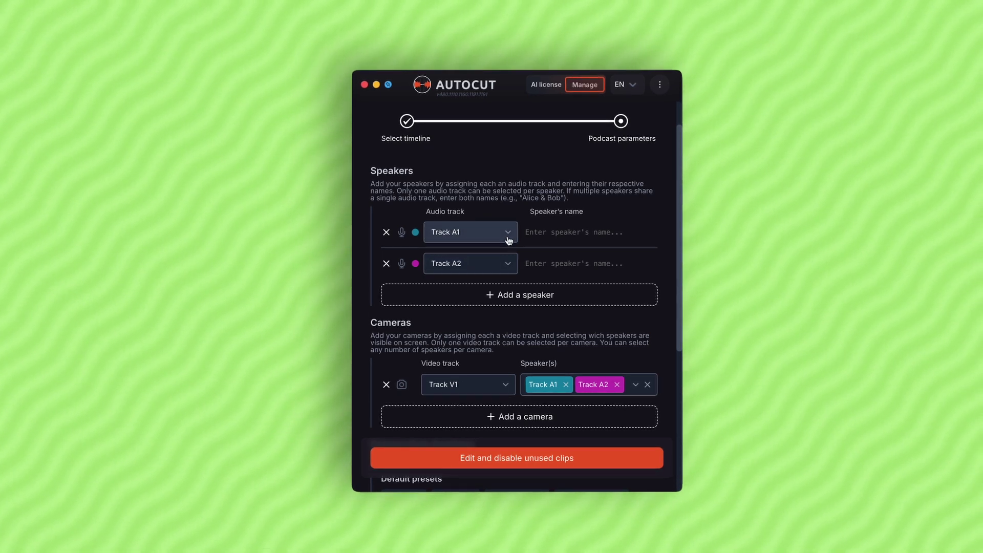
{"action": "left_click", "coordinate": [489, 235]}
{"action": "left_click", "coordinate": [490, 233]}
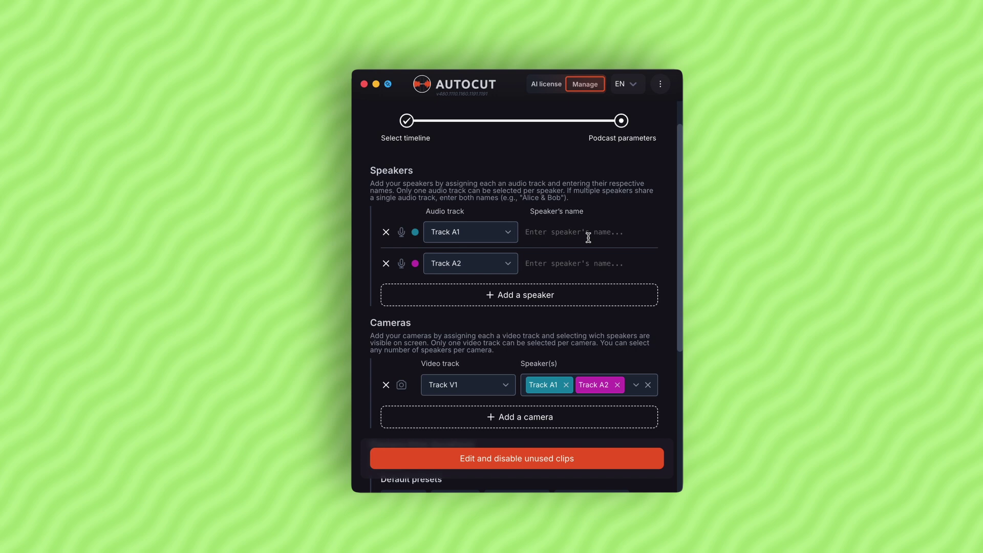
Replace the second speaker row so it uses Track A2
{"action": "left_click", "coordinate": [386, 264]}
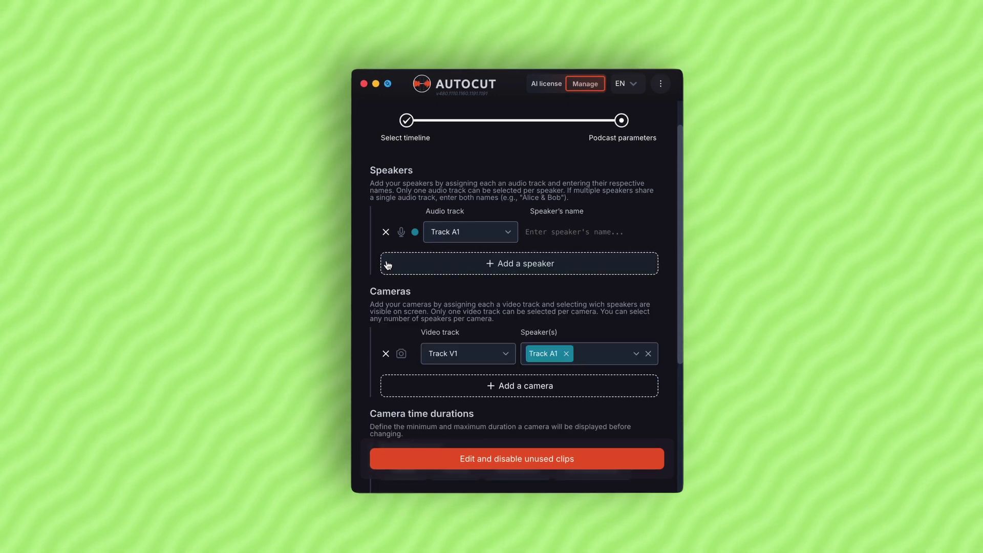
{"action": "left_click", "coordinate": [524, 267]}
{"action": "left_click", "coordinate": [507, 266]}
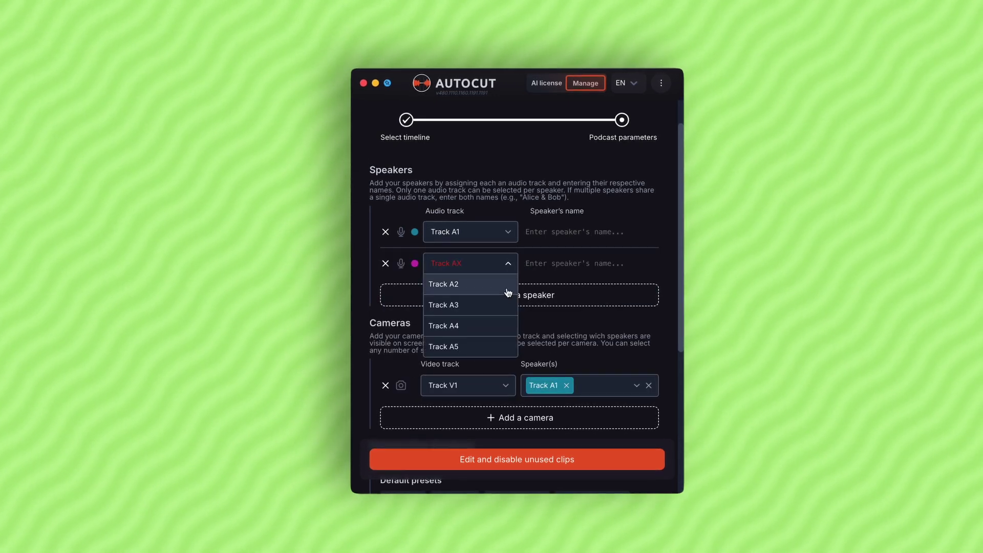
{"action": "left_click", "coordinate": [508, 293]}
{"action": "scroll", "coordinate": [533, 256], "scroll_direction": "down", "scroll_amount": 4}
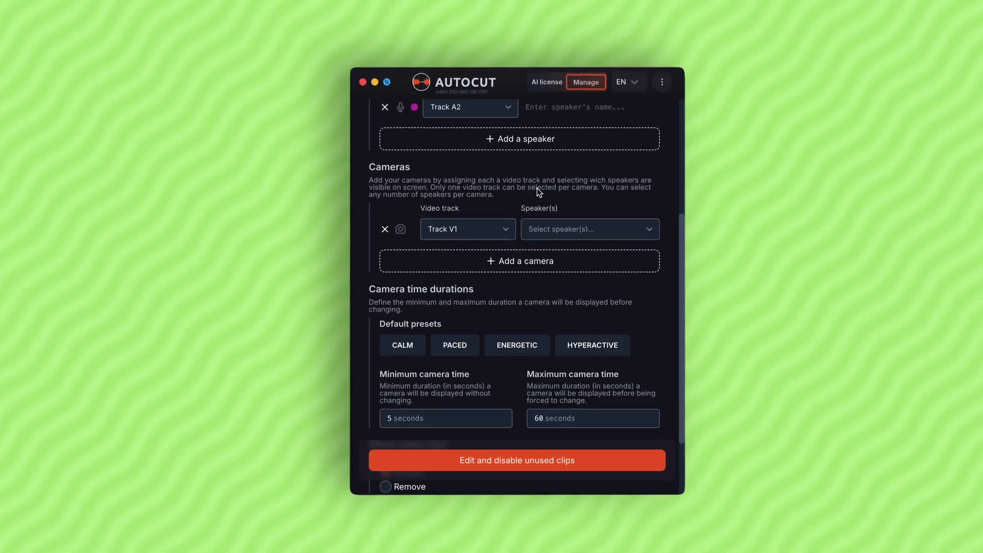
Assign Track A1 as the speaker for the Track V1 camera
{"action": "left_click", "coordinate": [508, 230]}
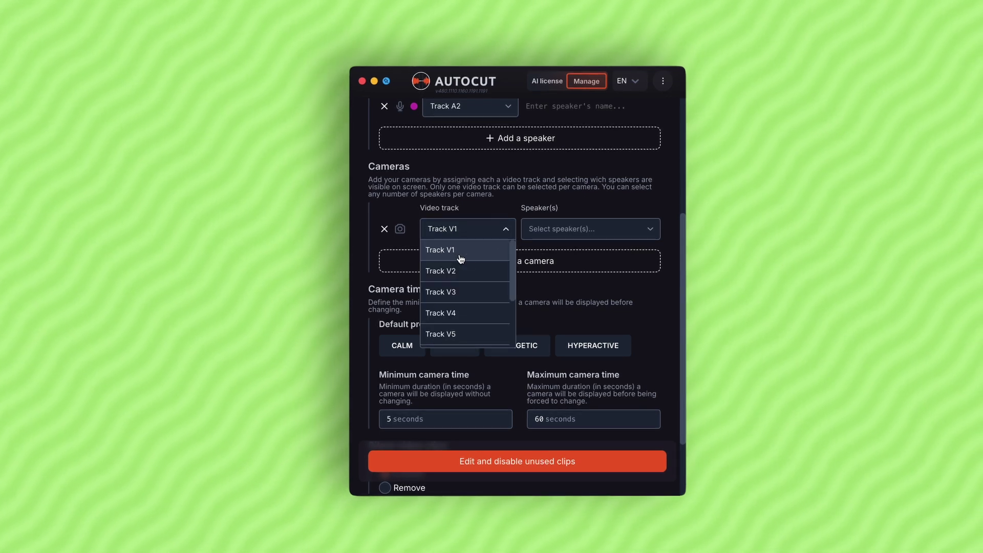
{"action": "left_click", "coordinate": [543, 230]}
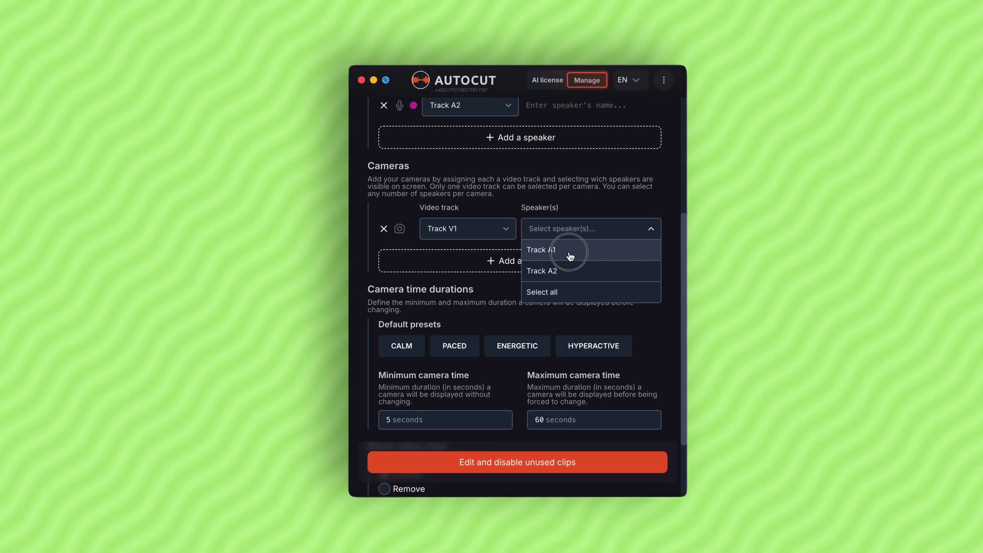
{"action": "left_click", "coordinate": [570, 256]}
Set unused silent video clips to Remove, then play back the cut timeline
{"action": "scroll", "coordinate": [520, 306], "scroll_direction": "down", "scroll_amount": 3}
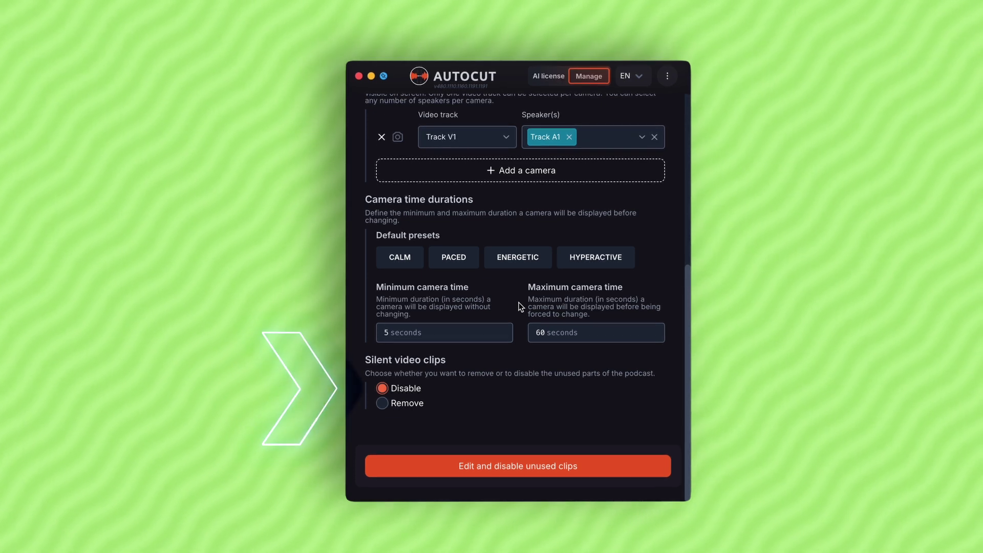
{"action": "left_click", "coordinate": [384, 407]}
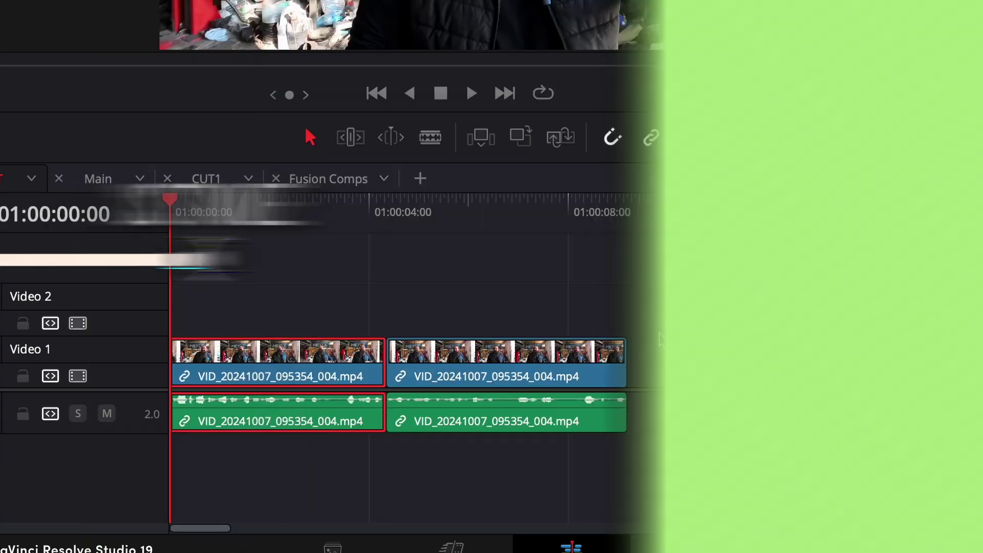
{"action": "key", "text": "space"}
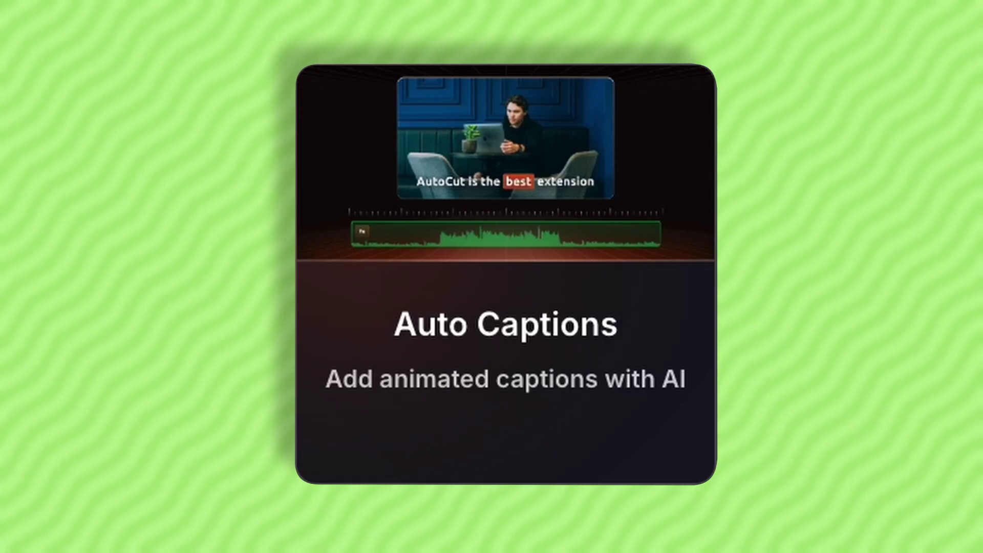
Run Auto Captions on the confirmed in/out range with Bulgarian audio and generate the transcript
{"action": "left_click", "coordinate": [543, 359]}
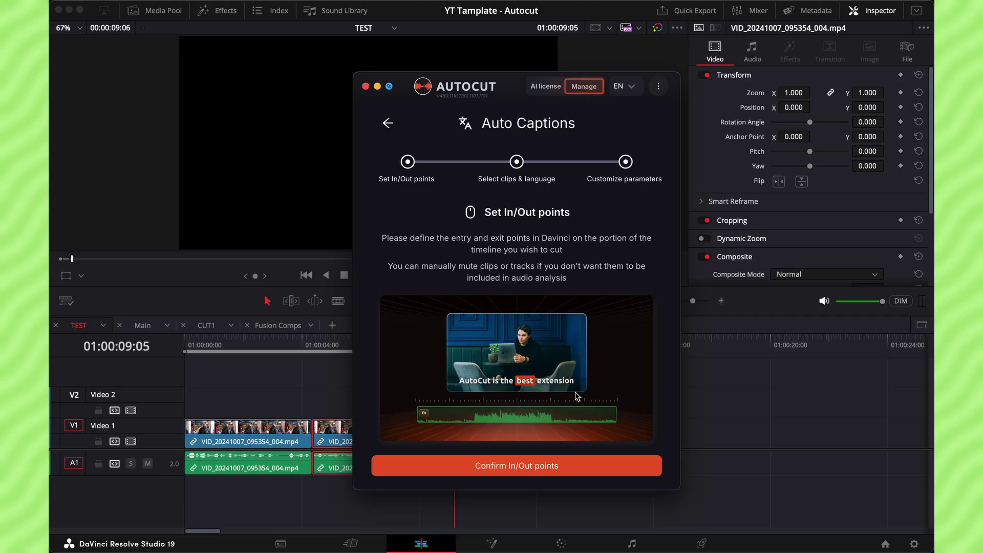
{"action": "left_click", "coordinate": [520, 473]}
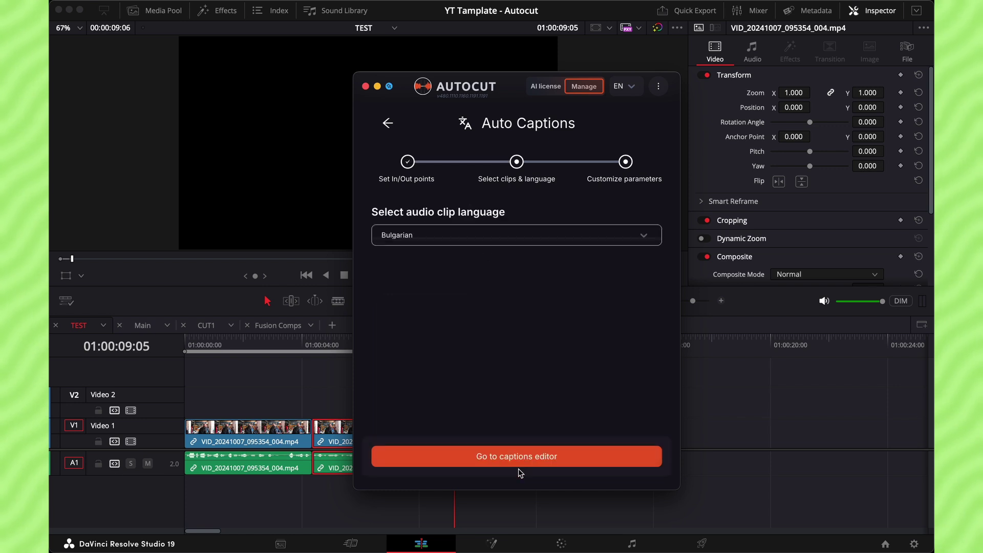
{"action": "left_click", "coordinate": [508, 242]}
{"action": "scroll", "coordinate": [503, 292], "scroll_direction": "down", "scroll_amount": 5}
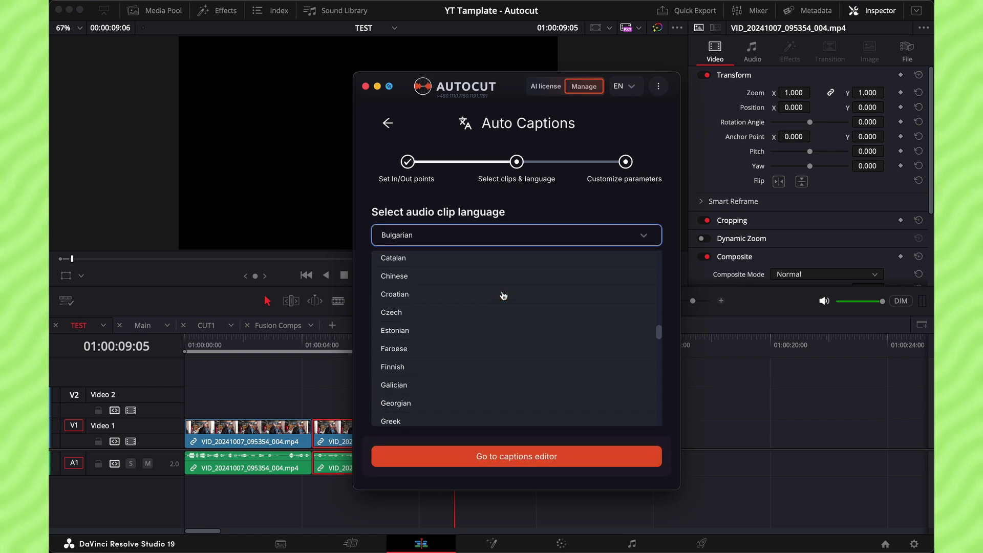
{"action": "scroll", "coordinate": [503, 295], "scroll_direction": "down", "scroll_amount": 15}
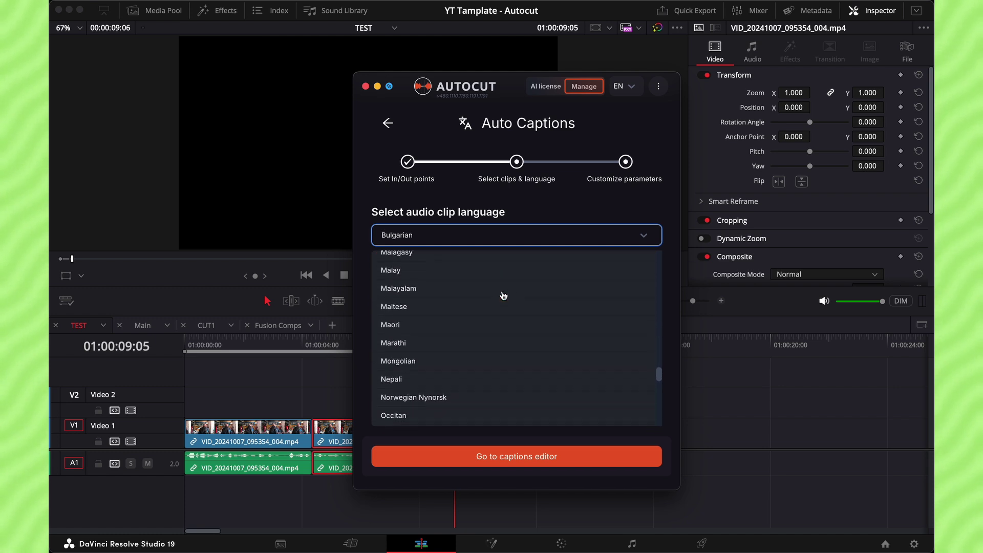
{"action": "scroll", "coordinate": [503, 295], "scroll_direction": "down", "scroll_amount": 10}
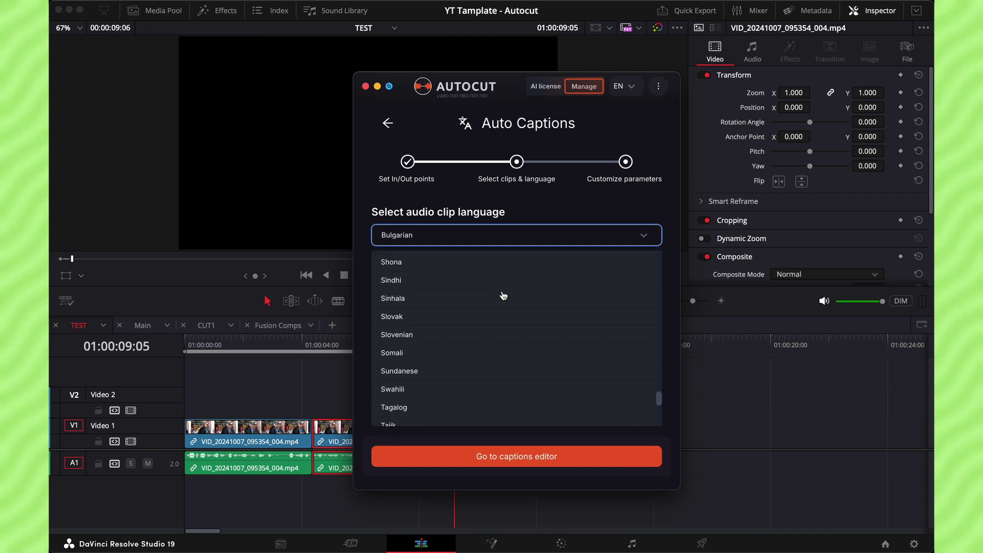
{"action": "left_click", "coordinate": [518, 461]}
{"action": "left_click", "coordinate": [518, 462]}
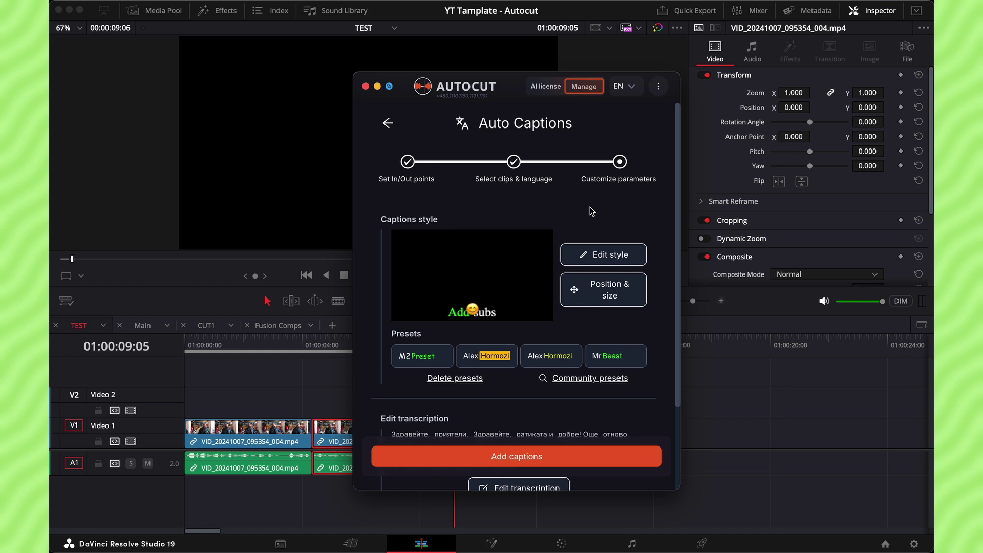
Review the caption style's Animation, Outline and Box settings
{"action": "scroll", "coordinate": [592, 211], "scroll_direction": "down", "scroll_amount": 2}
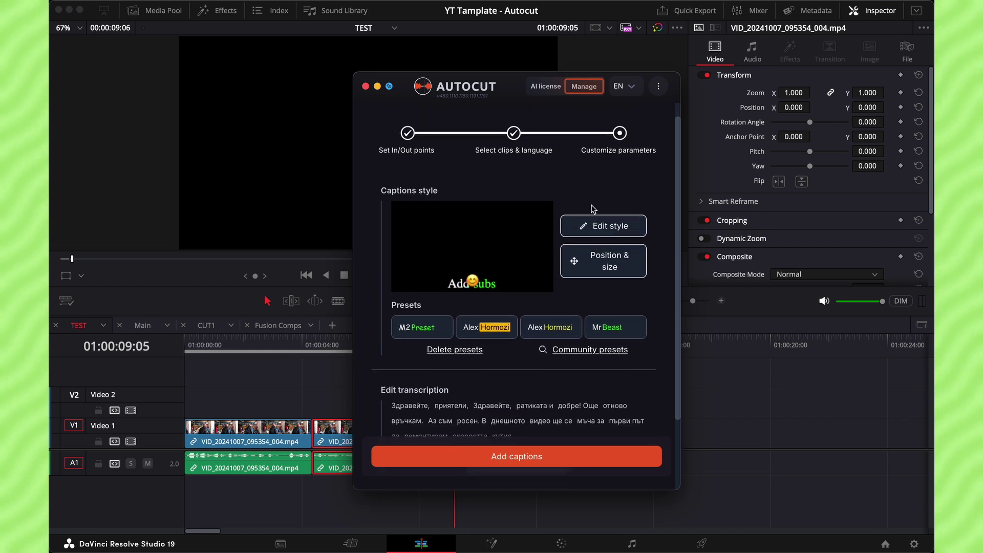
{"action": "scroll", "coordinate": [589, 209], "scroll_direction": "down", "scroll_amount": 1}
{"action": "left_click", "coordinate": [604, 205]}
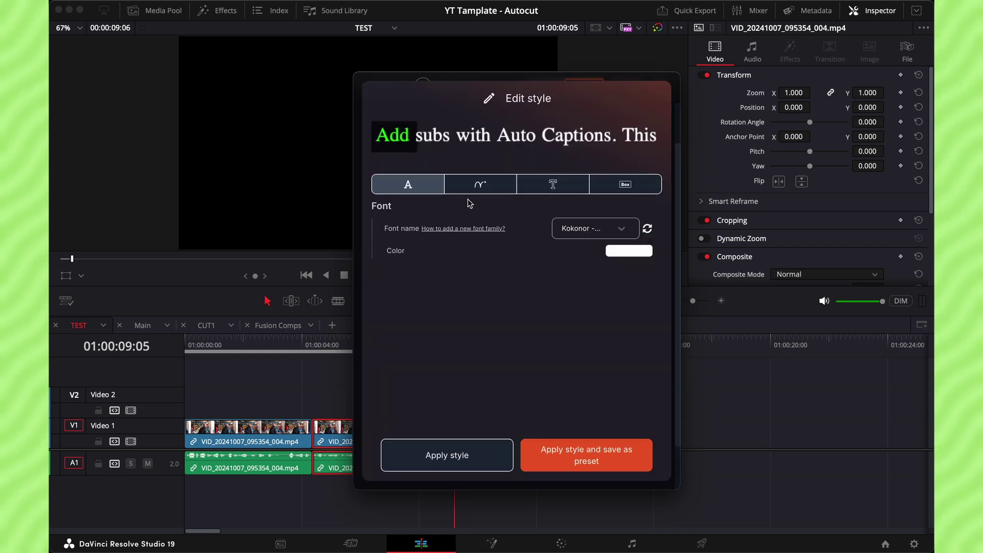
{"action": "left_click", "coordinate": [473, 186]}
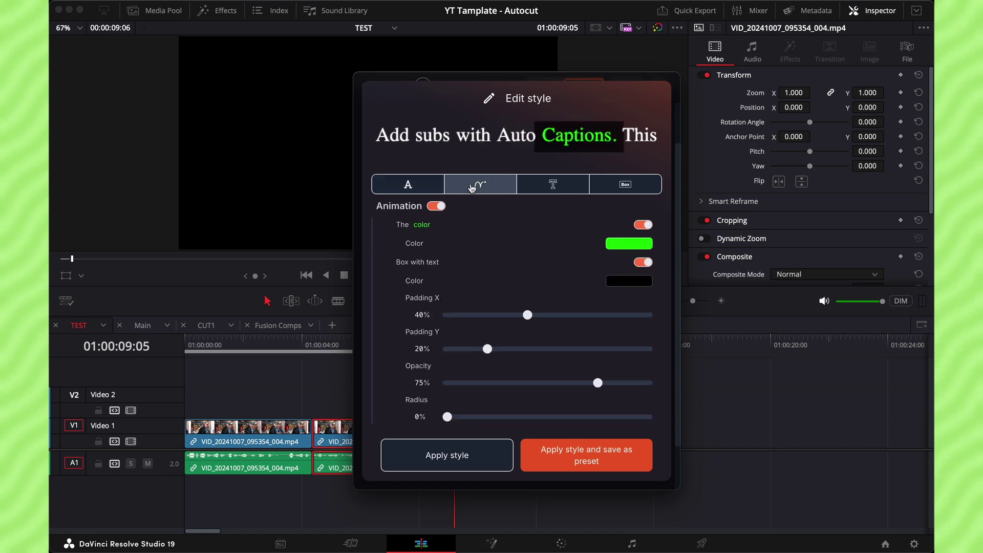
{"action": "left_click", "coordinate": [539, 187]}
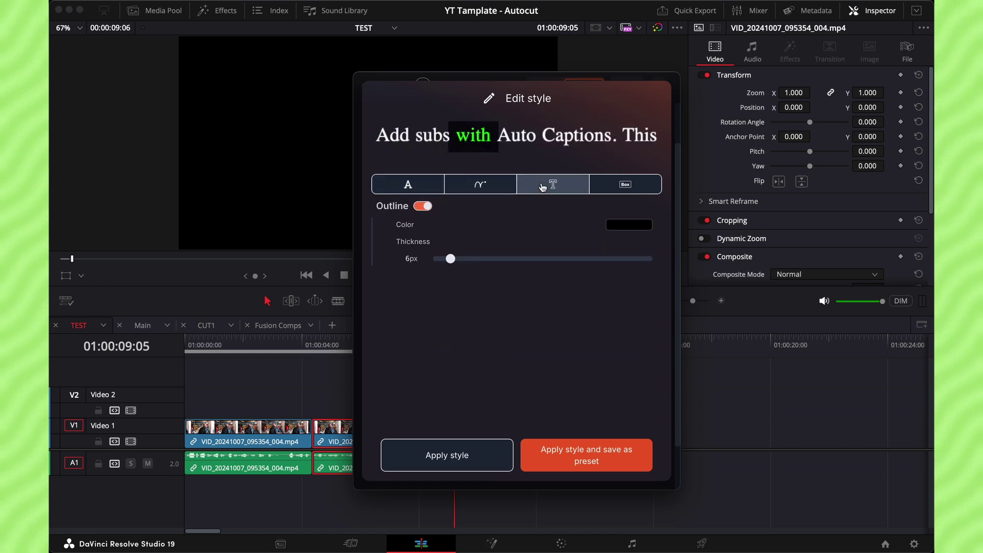
{"action": "left_click", "coordinate": [618, 187]}
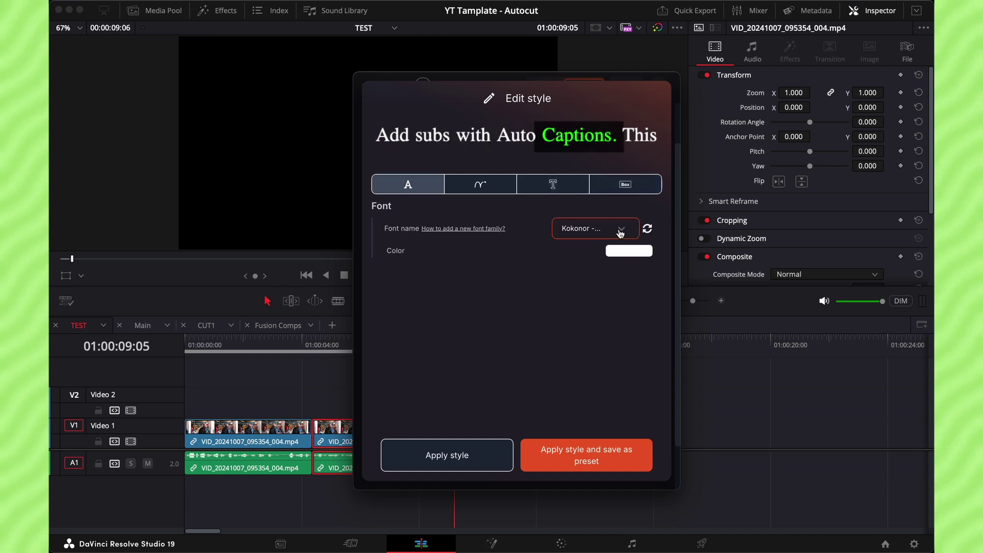
Check the caption font list, then browse the community presets for Mr Beast
{"action": "left_click", "coordinate": [620, 233]}
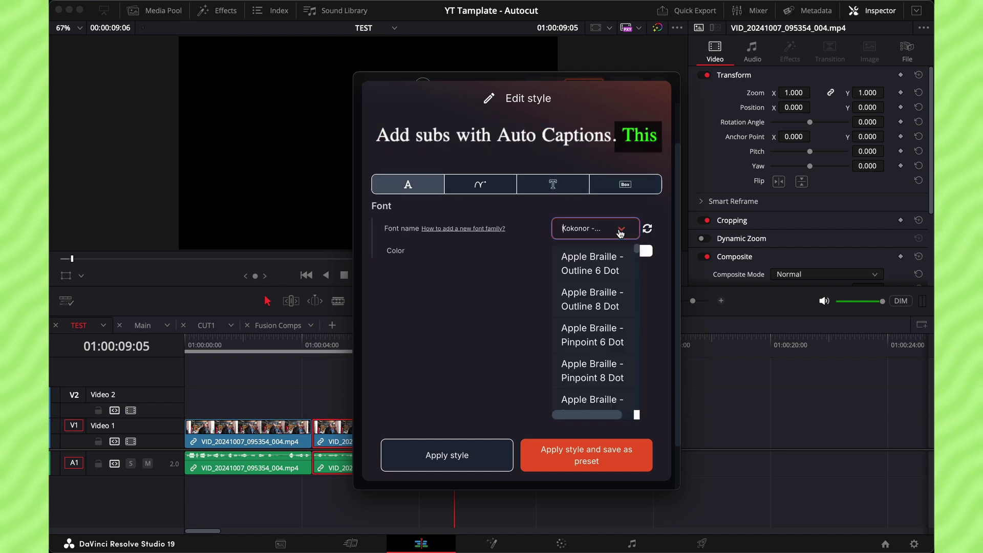
{"action": "left_click", "coordinate": [609, 272]}
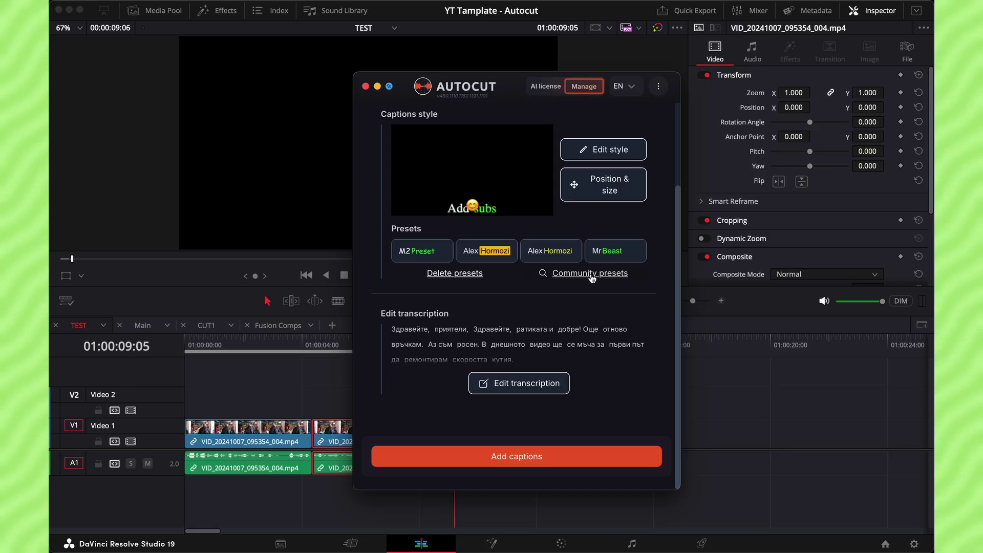
{"action": "left_click", "coordinate": [591, 274]}
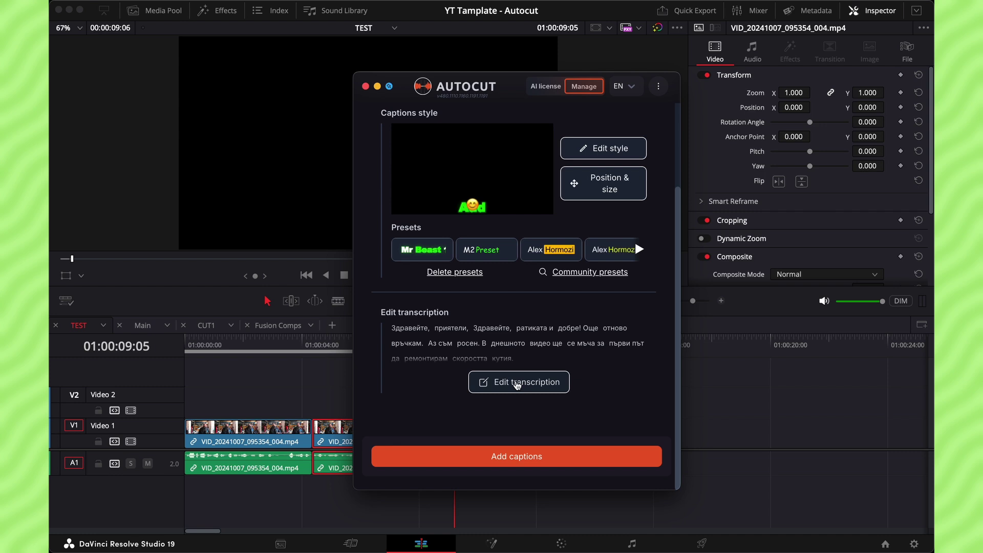
Correct the misrecognised Bulgarian caption words, deleting the stray word 'и'
{"action": "left_click", "coordinate": [513, 382]}
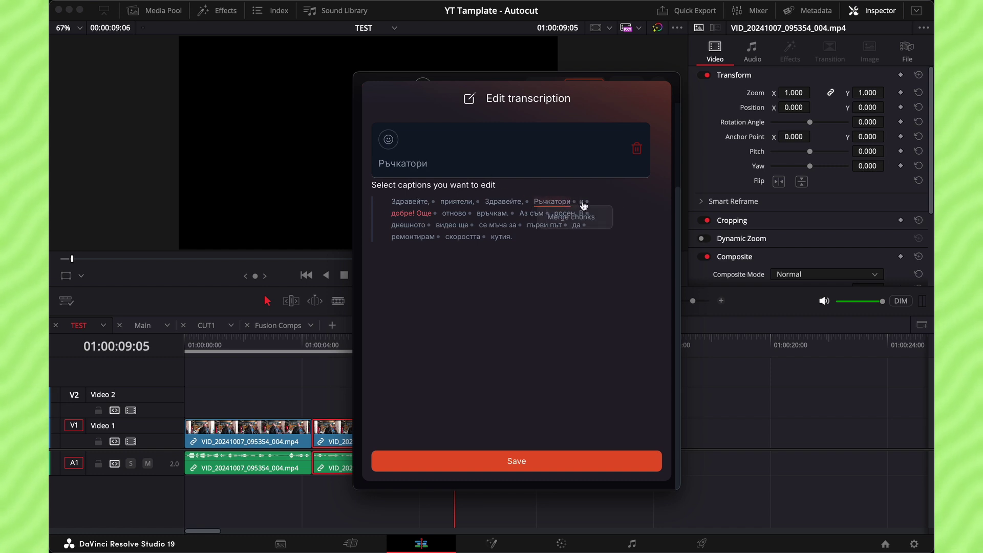
{"action": "left_click", "coordinate": [636, 149]}
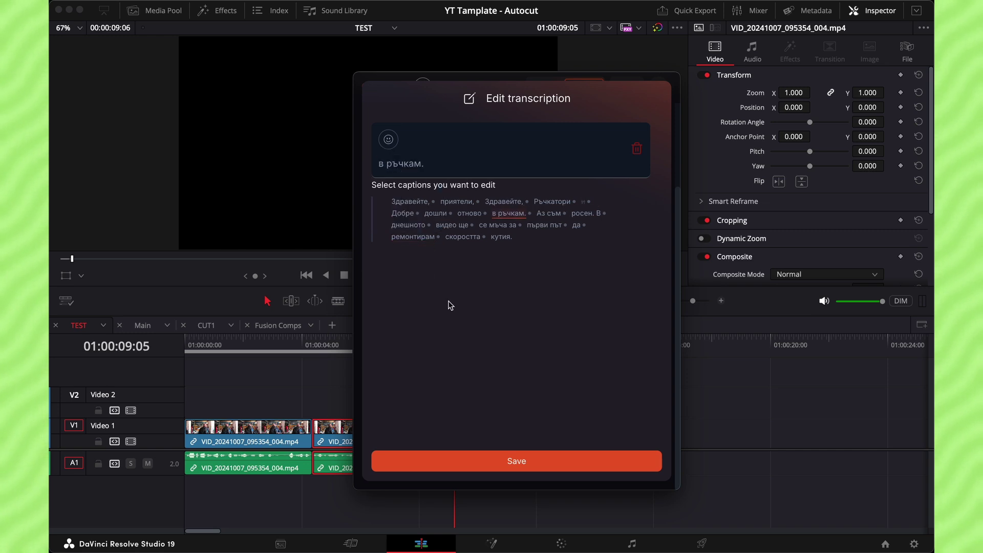
Save the corrected transcription, add the captions to the timeline, and inspect a caption clip
{"action": "left_click", "coordinate": [512, 463]}
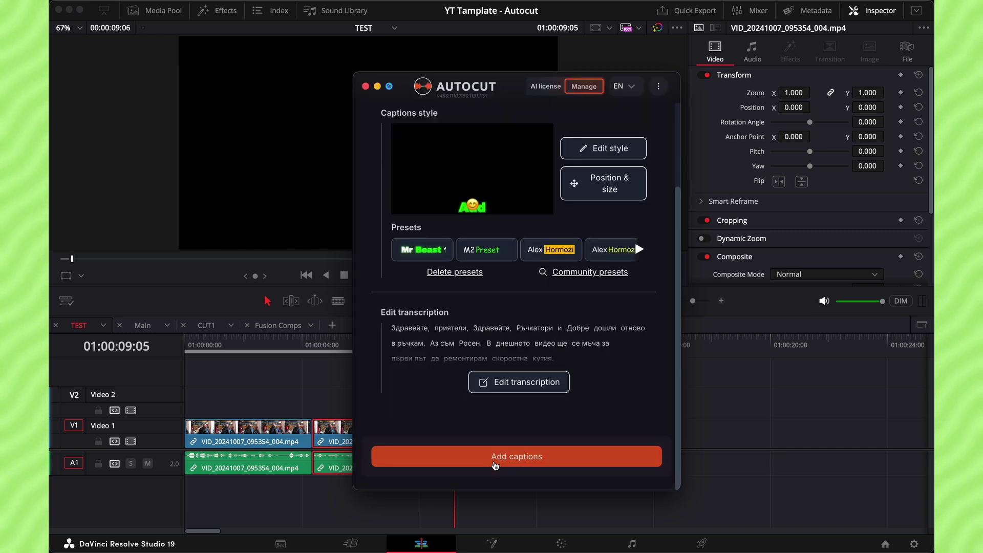
{"action": "left_click", "coordinate": [501, 463]}
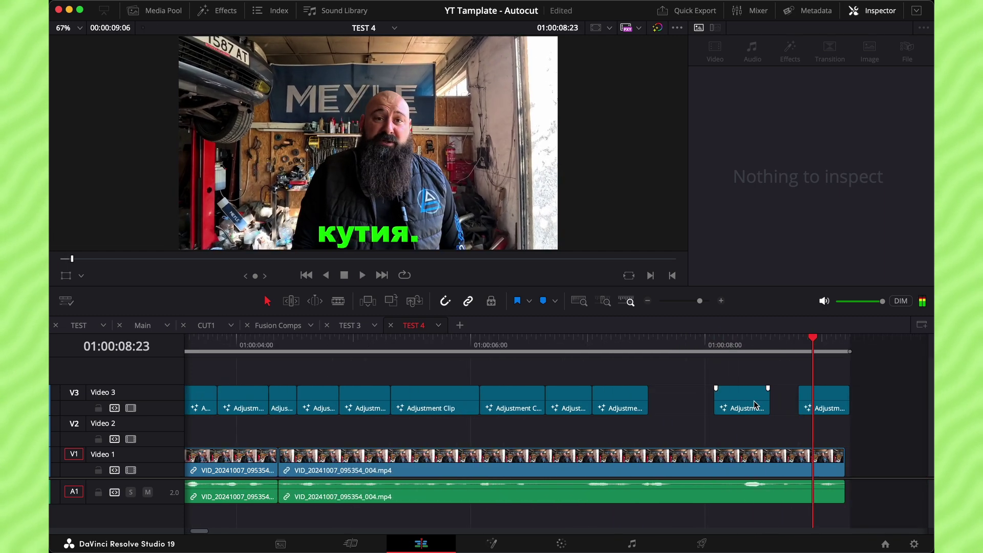
{"action": "left_click", "coordinate": [753, 401]}
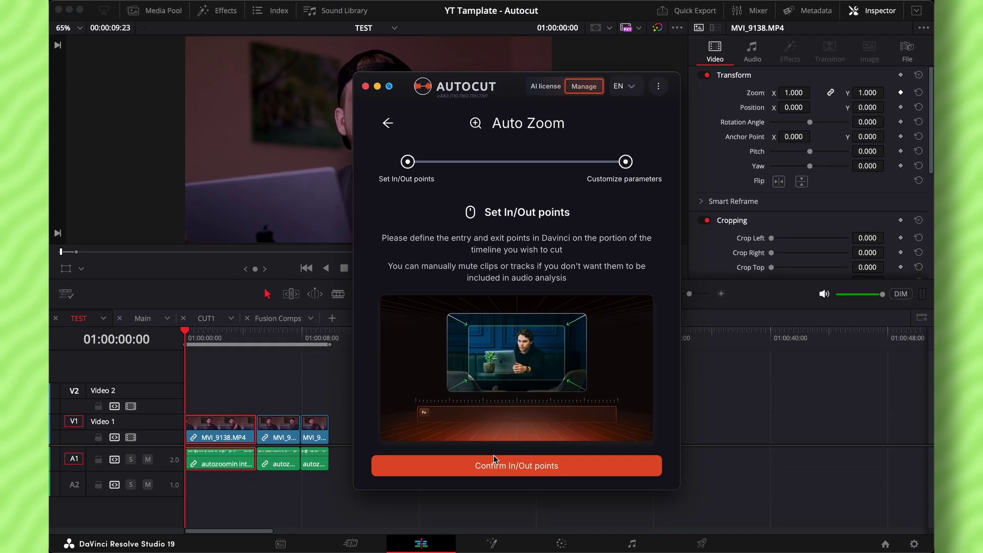
Confirm the Auto Zoom in/out points and set the maximum zoom to 120%
{"action": "left_click", "coordinate": [487, 472]}
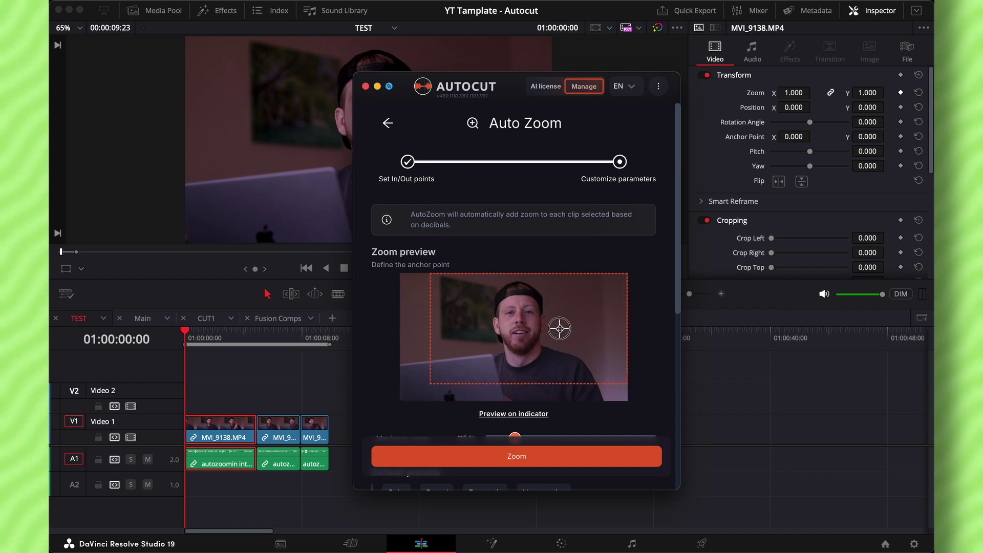
{"action": "scroll", "coordinate": [517, 376], "scroll_direction": "down", "scroll_amount": 3}
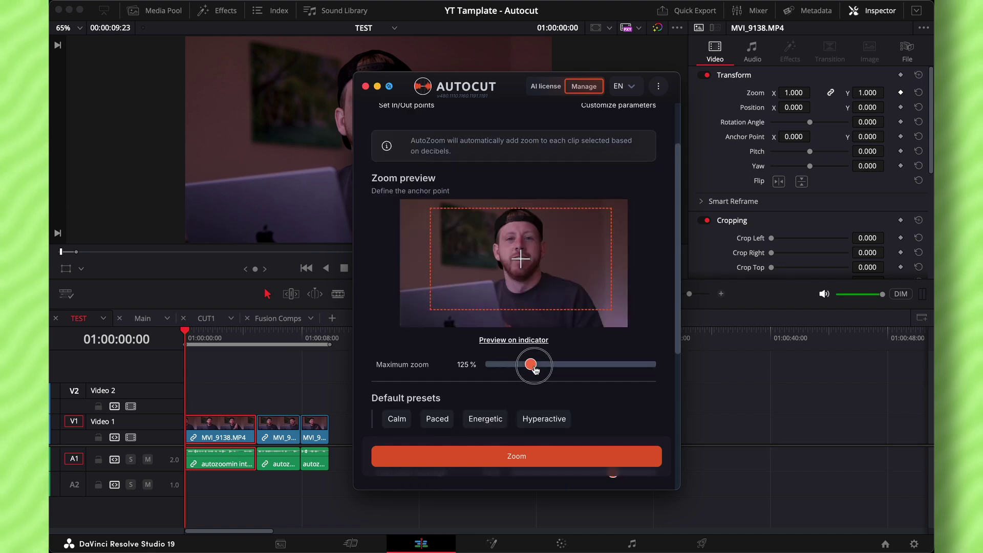
{"action": "left_click_drag", "start_coordinate": [505, 367], "coordinate": [522, 367]}
{"action": "scroll", "coordinate": [381, 311], "scroll_direction": "down", "scroll_amount": 8}
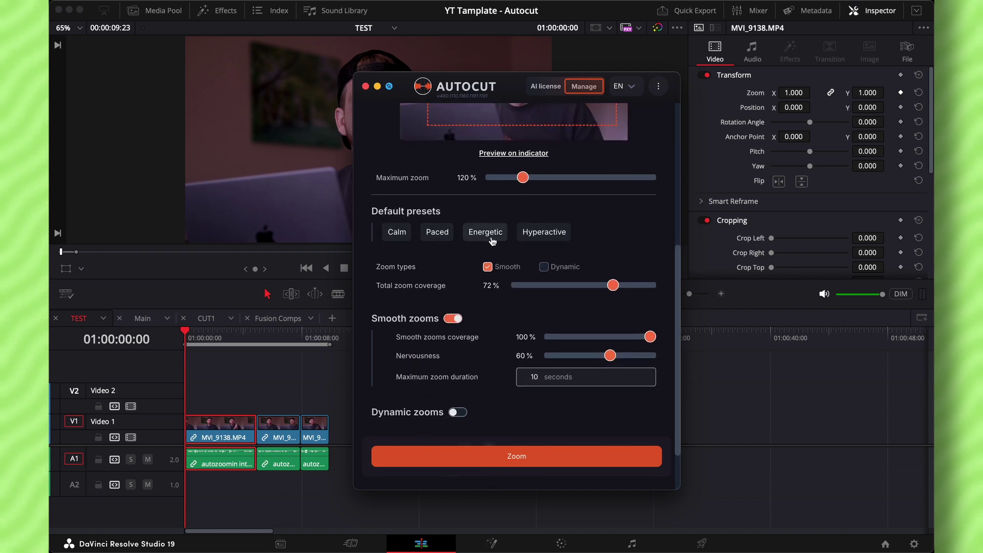
Enable Dynamic zooms alongside Smooth zooms
{"action": "left_click", "coordinate": [544, 266]}
{"action": "scroll", "coordinate": [504, 244], "scroll_direction": "down", "scroll_amount": 4}
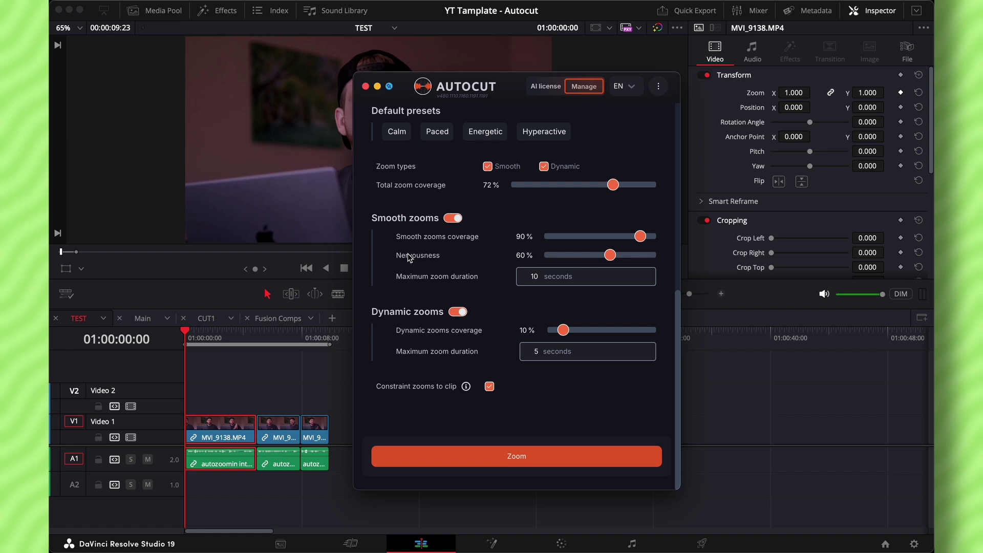
{"action": "scroll", "coordinate": [511, 249], "scroll_direction": "up", "scroll_amount": 4}
{"action": "left_click", "coordinate": [507, 272]}
Run AutoCut's Zoom on the timeline clips and let processing start
{"action": "left_click", "coordinate": [510, 462]}
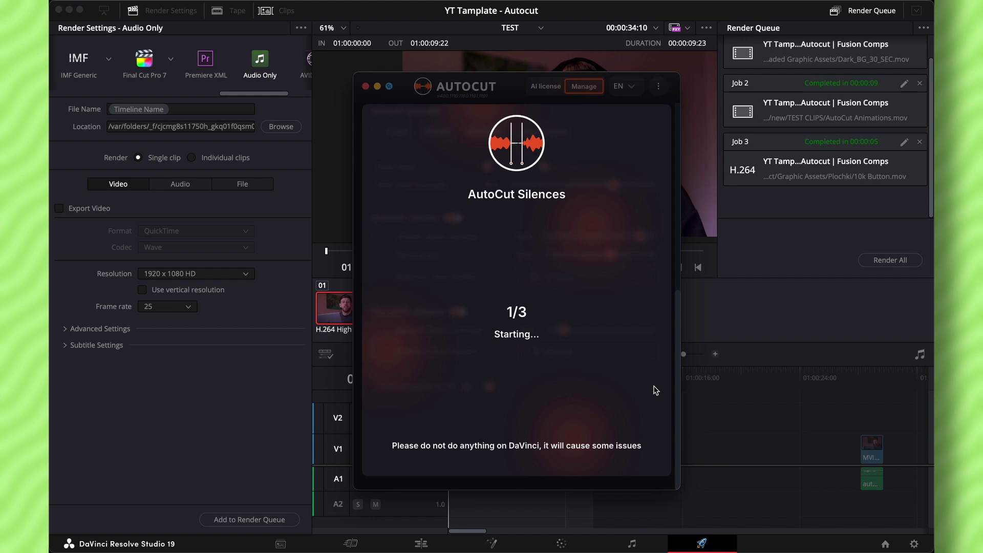